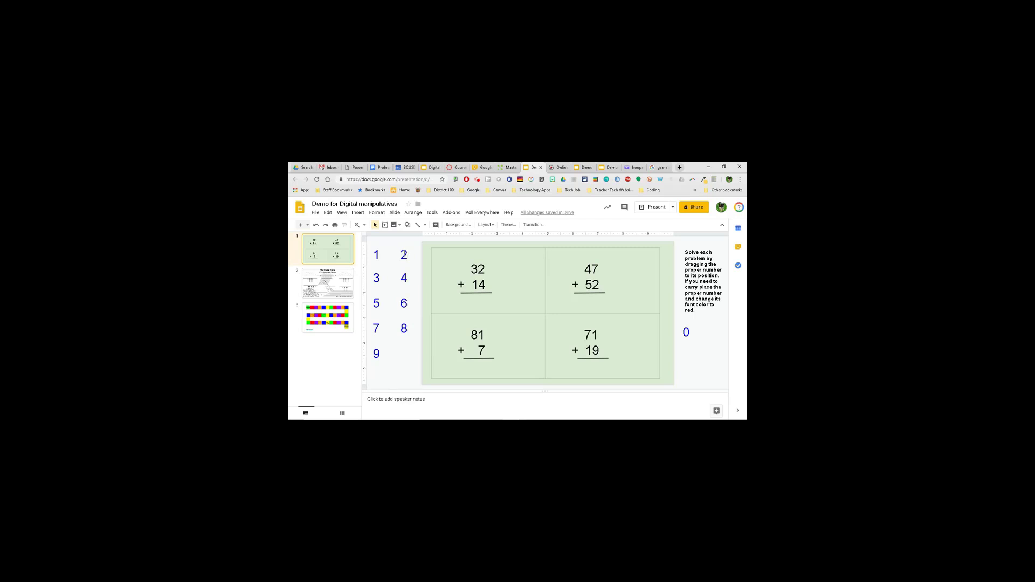
Try placing the 2 under 32 + 14, undo it, then duplicate-drag a diagonal trail of 0 copies
left_click(405, 253)
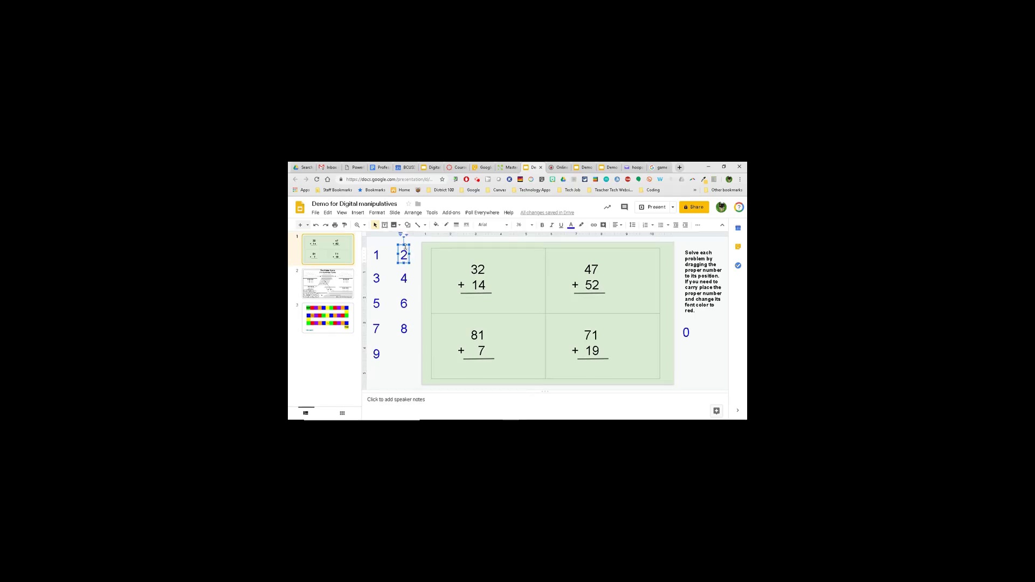
left_click_drag(406, 246, 486, 300)
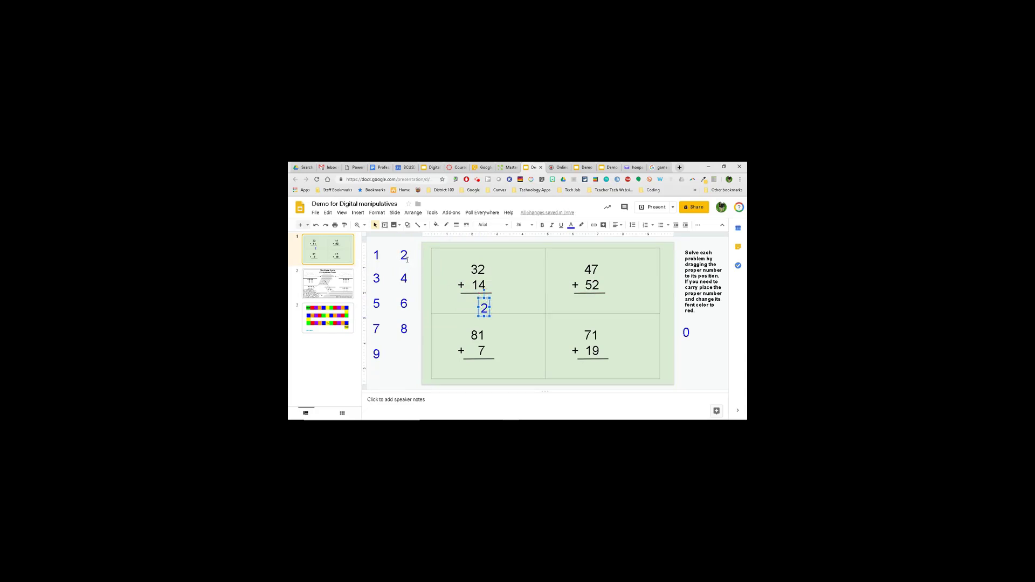
left_click(315, 226)
left_click(687, 334)
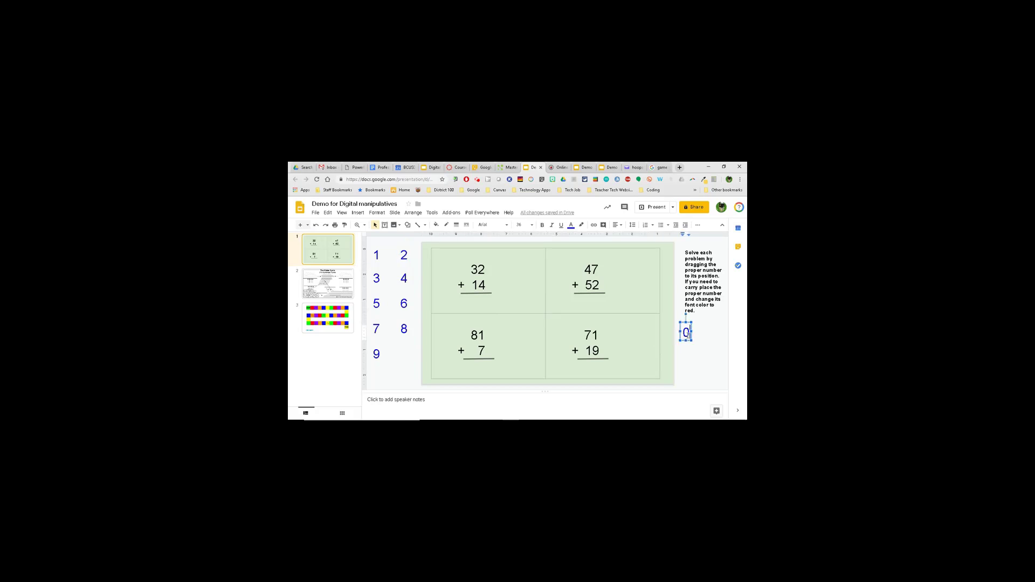
left_click_drag(687, 335, 723, 371)
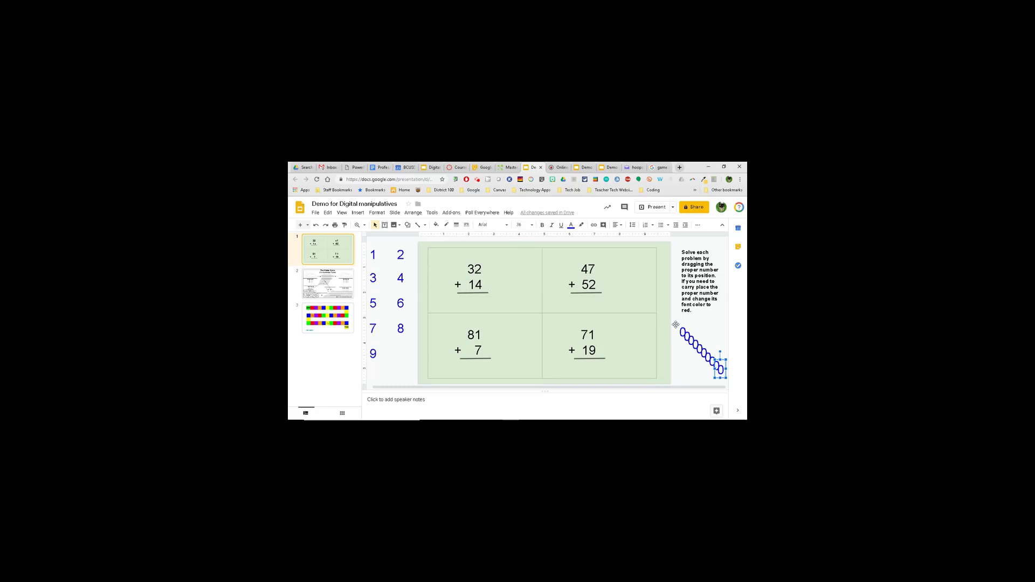
Align the selected 0 copies centre and top into one pile, then move it beside the 9
left_click(675, 324)
left_click_drag(673, 320, 720, 379)
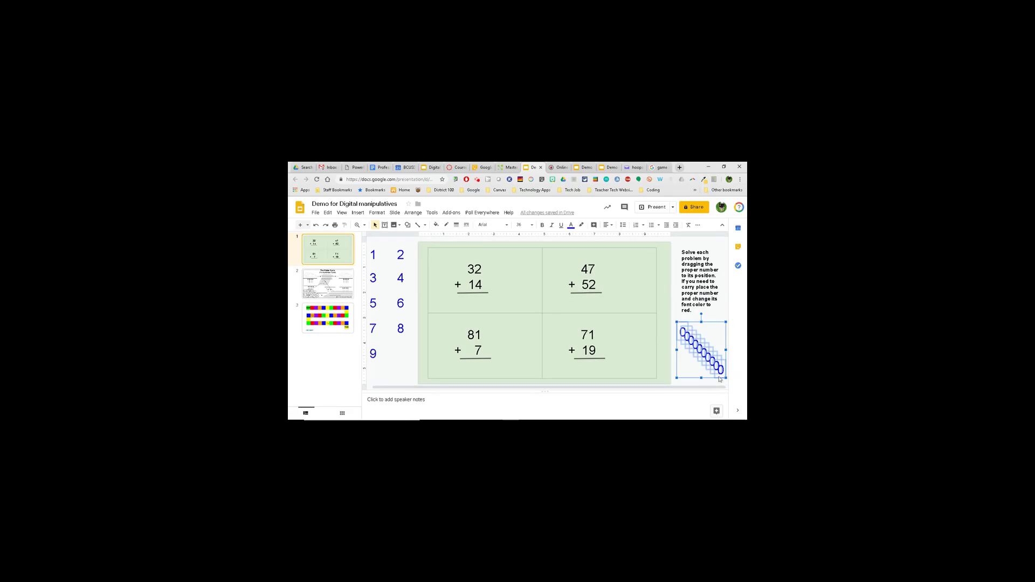
left_click(413, 213)
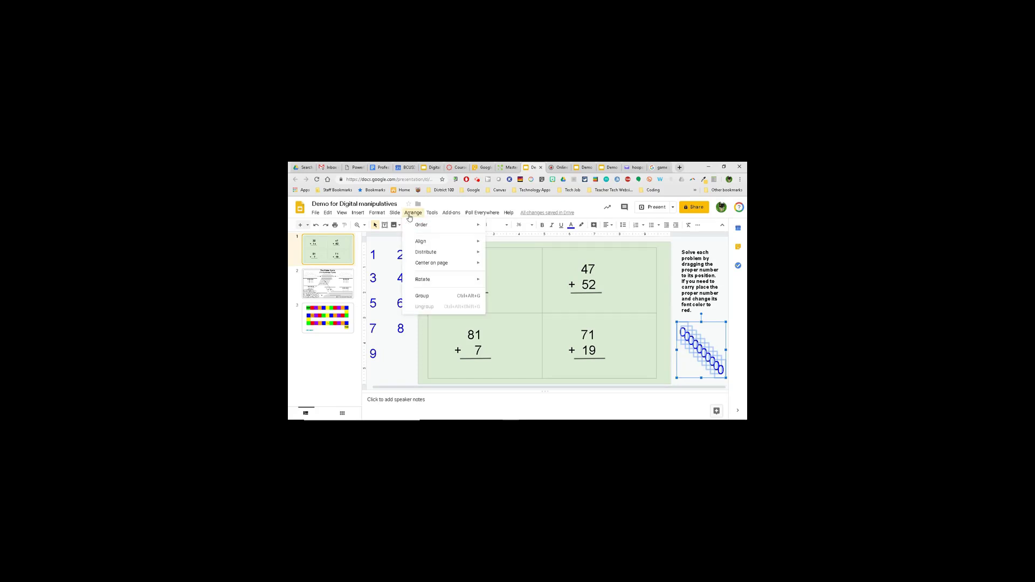
mouse_move(432, 242)
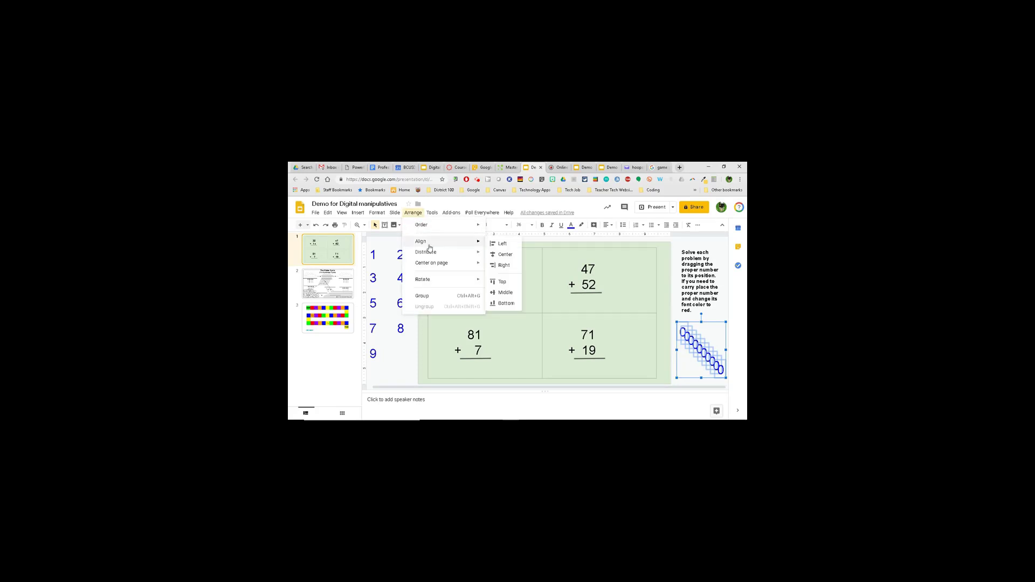
left_click(503, 254)
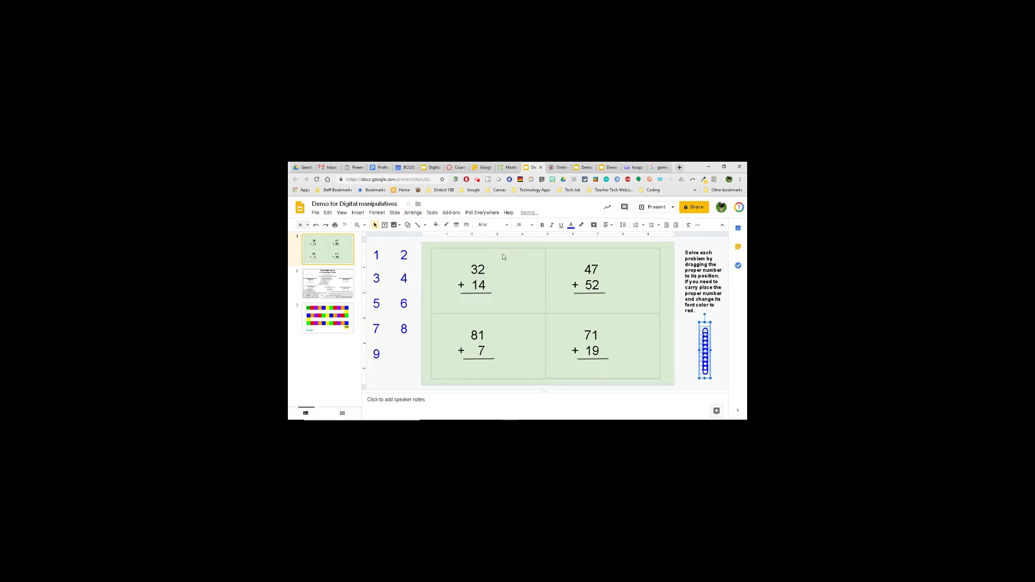
left_click(418, 217)
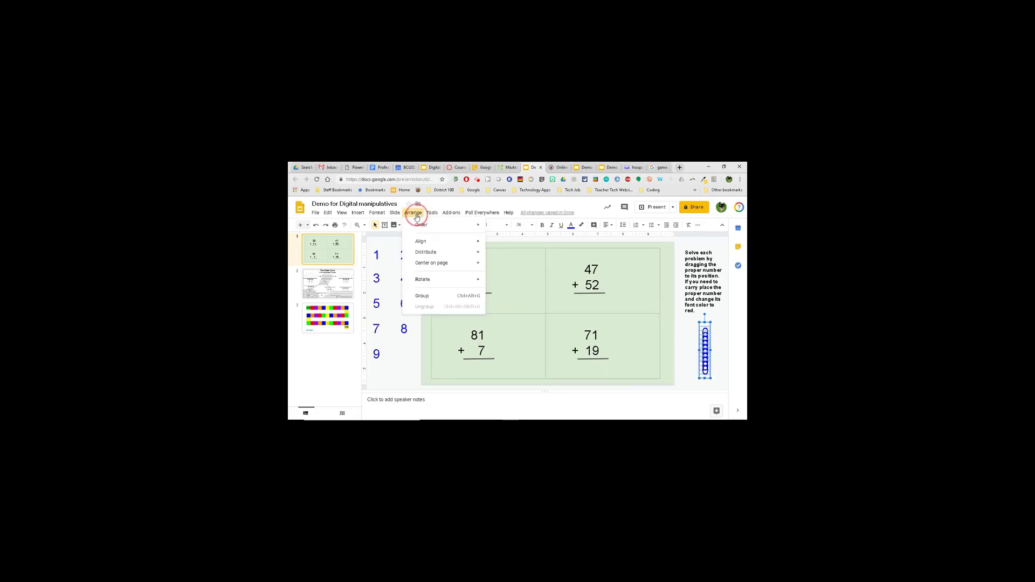
mouse_move(427, 244)
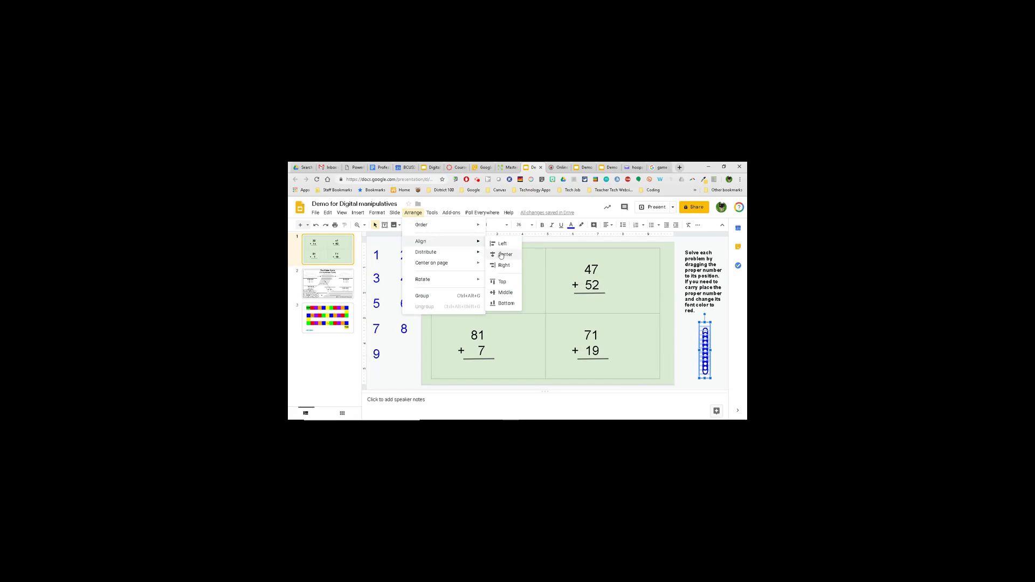
left_click(507, 286)
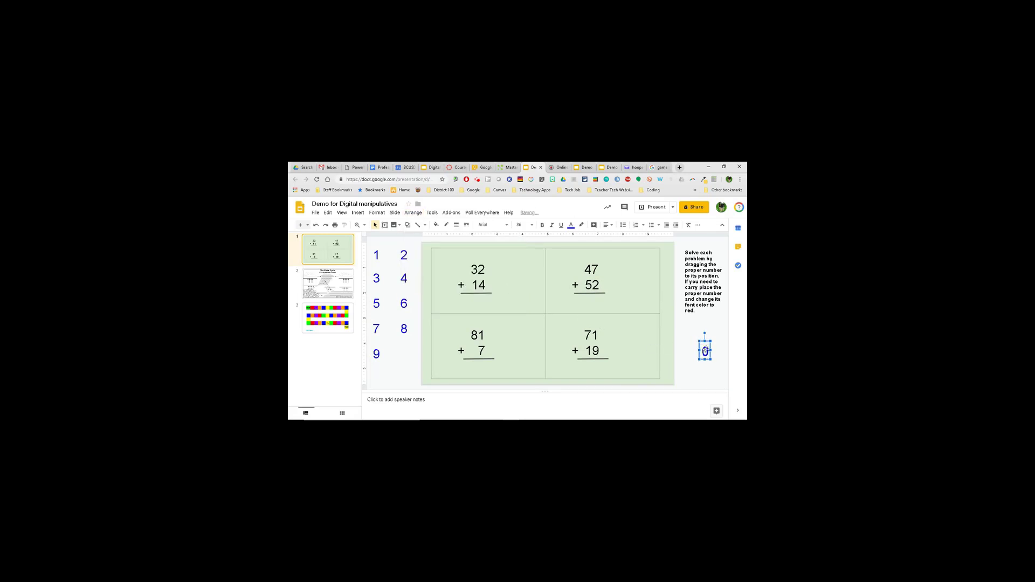
left_click_drag(707, 349, 404, 354)
left_click(388, 353)
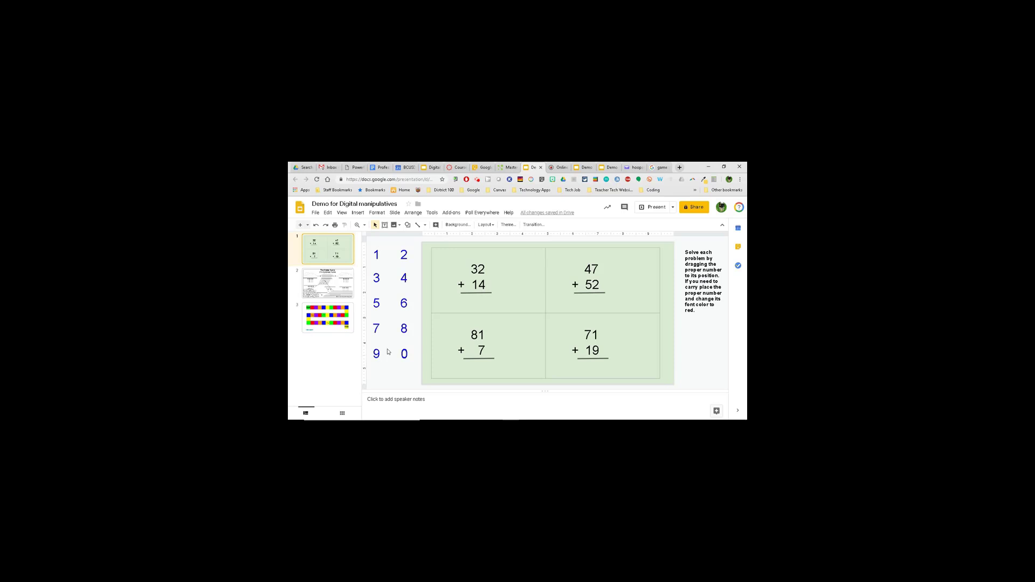
Switch to the Water Cycle slide and view its background settings, closing them unchanged
left_click(338, 289)
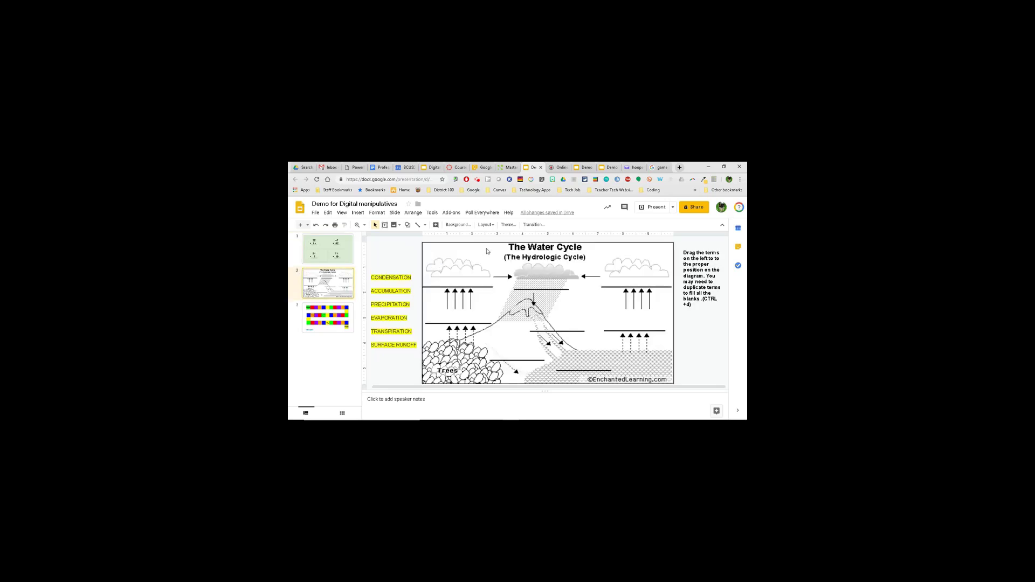
left_click(460, 225)
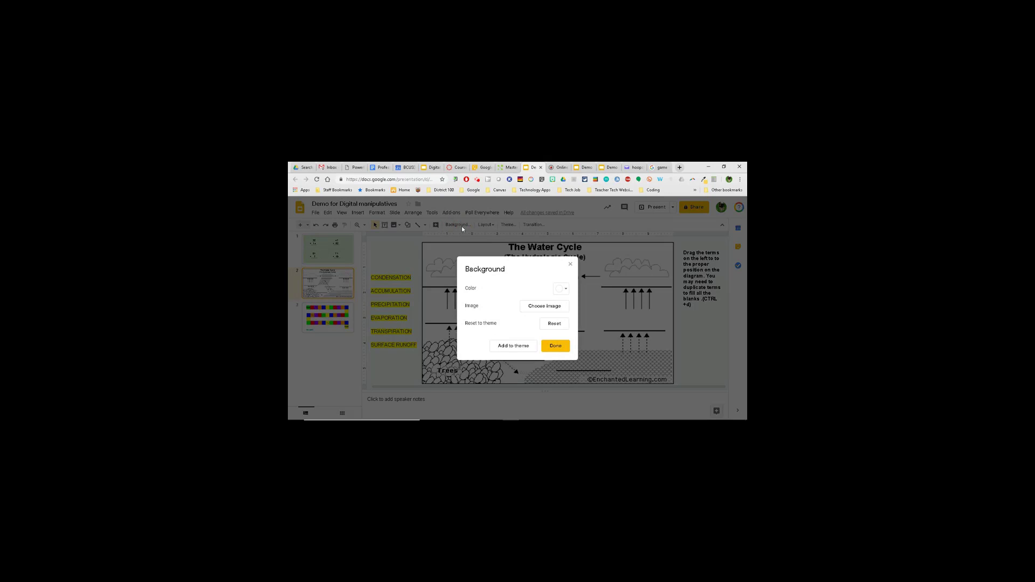
left_click(571, 265)
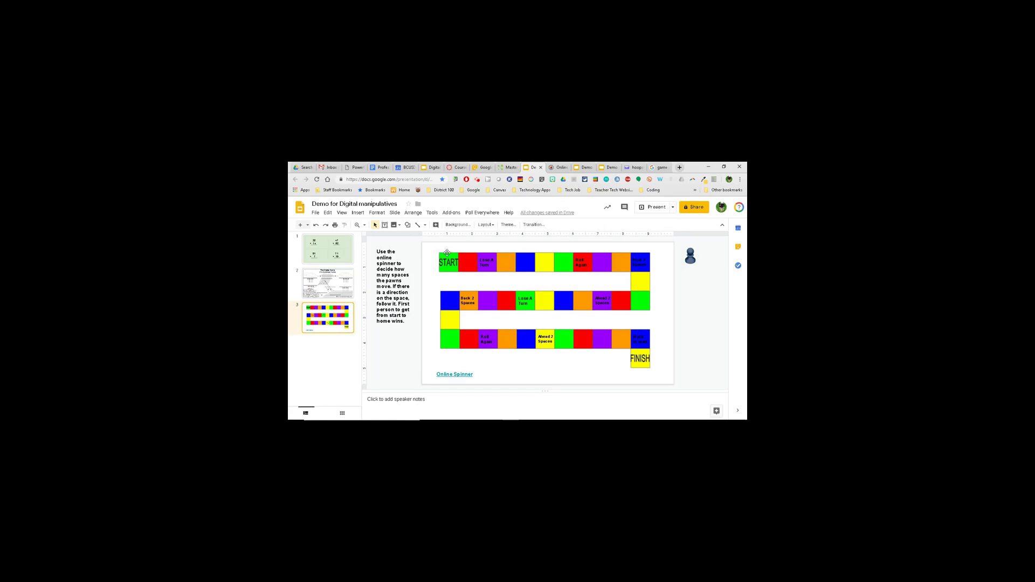
left_click(445, 258)
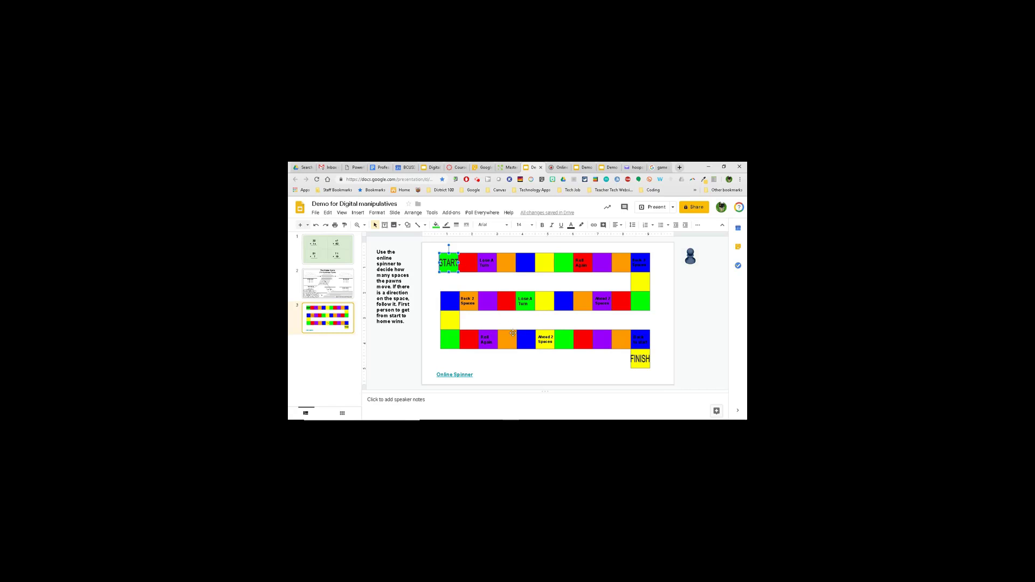
left_click(459, 376)
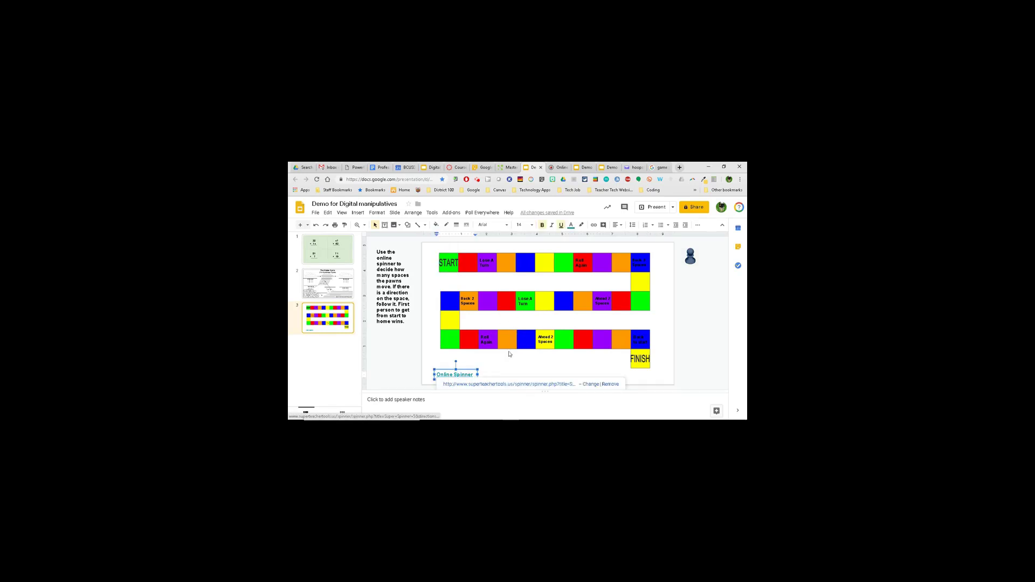
left_click(558, 169)
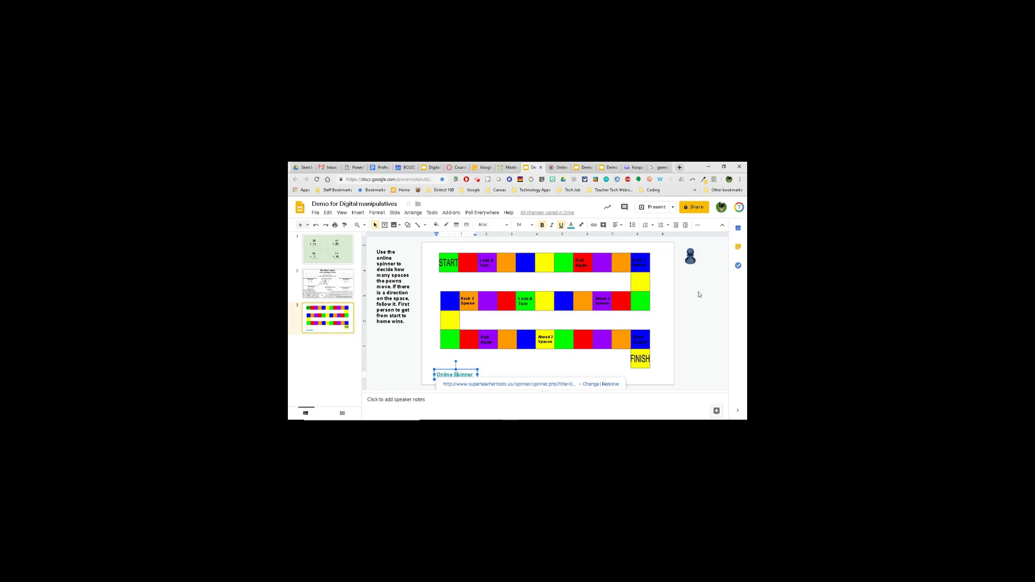
Duplicate the dark pawn and move the copy just below the original
left_click(691, 258)
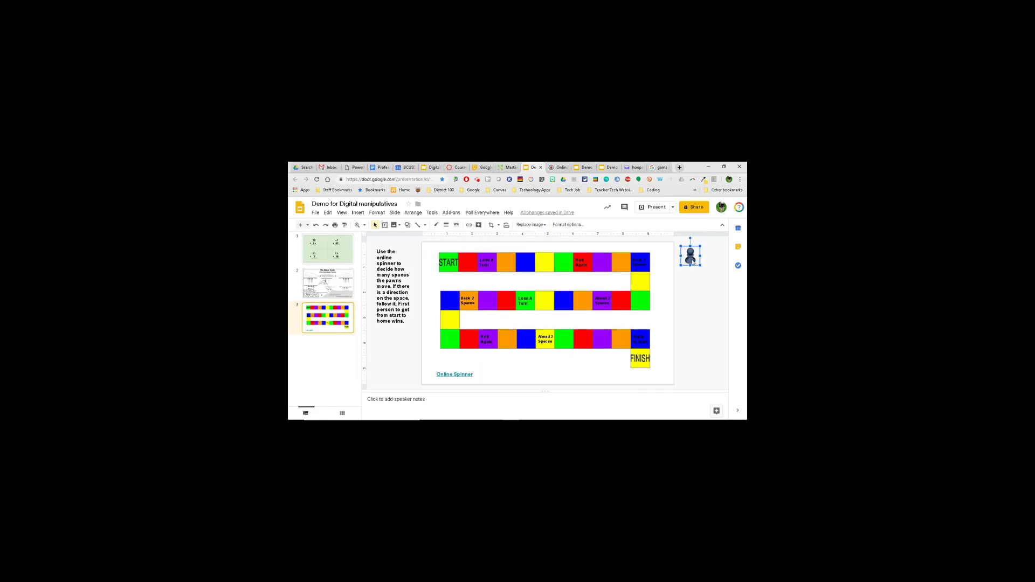
key("ctrl+d")
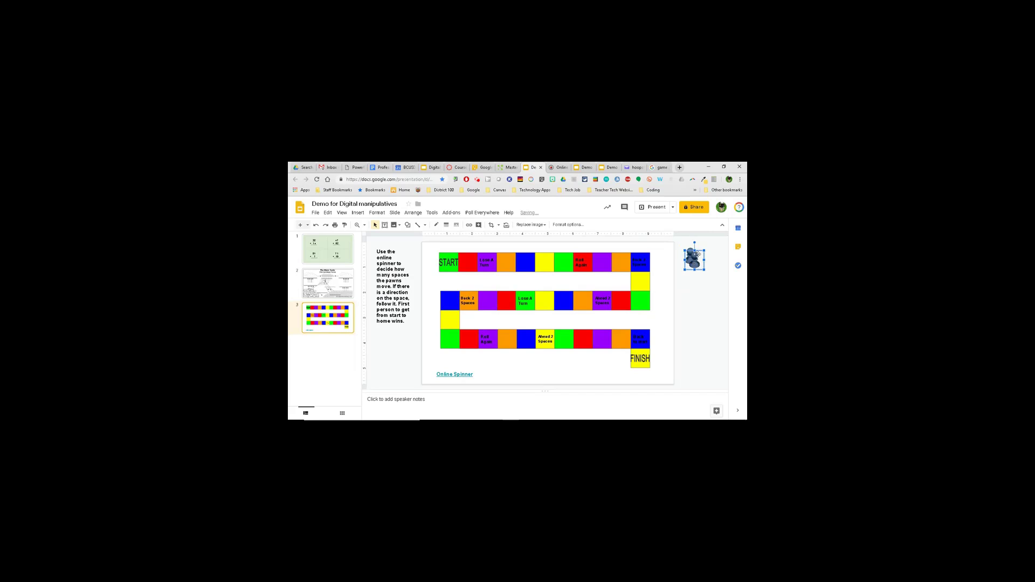
left_click_drag(697, 254, 694, 277)
Recolour the pawn copy teal (Light 7) in the image format options
left_click(577, 226)
left_click(716, 288)
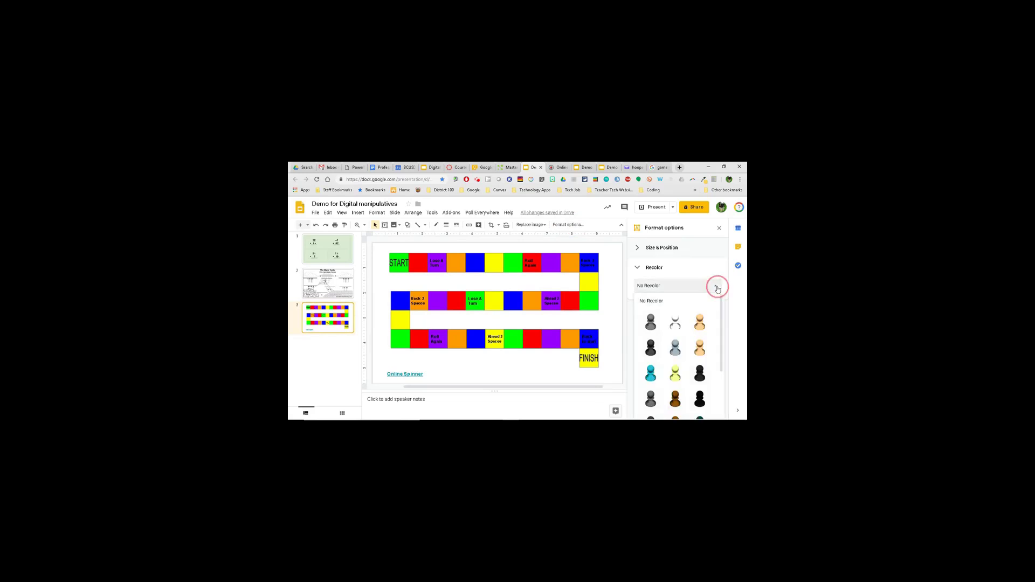
left_click(652, 378)
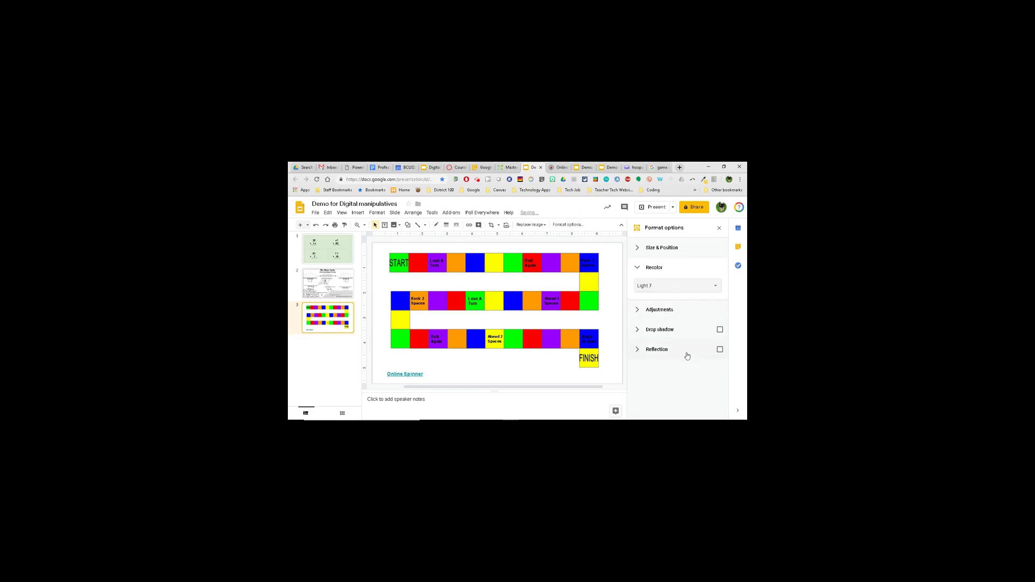
left_click(719, 228)
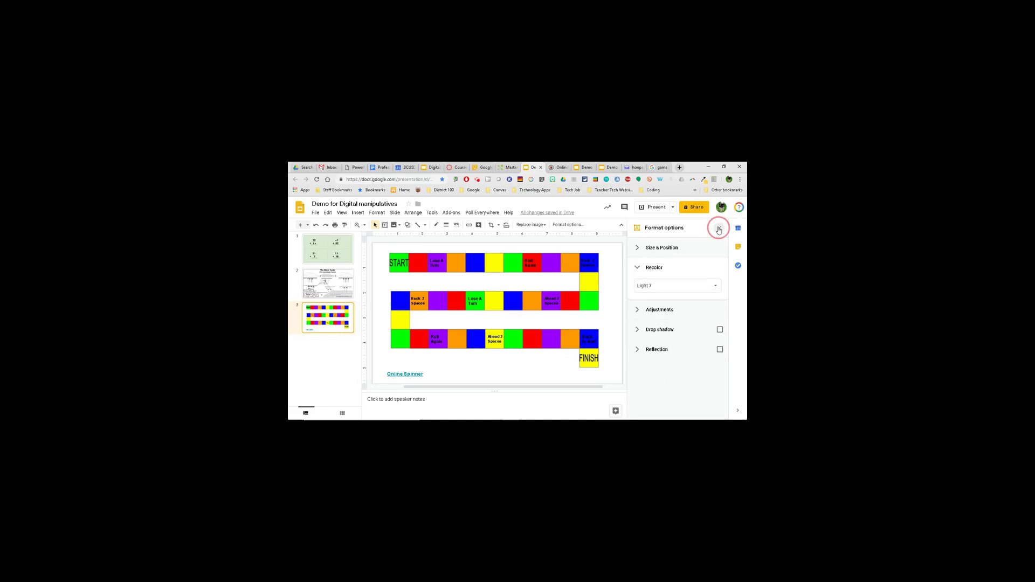
left_click(706, 305)
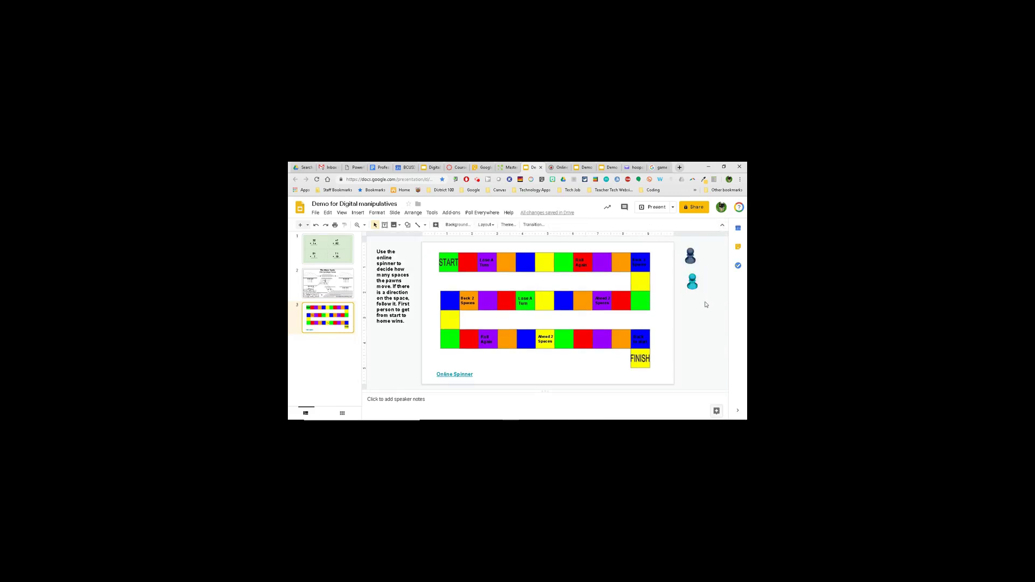
Set the teal pawn beside the dark one and recolour a new pawn copy yellow (Light 8)
mouse_move(692, 282)
left_mouse_down()
mouse_move(717, 259)
mouse_move(694, 261)
mouse_move(697, 280)
left_mouse_up()
left_click(693, 260)
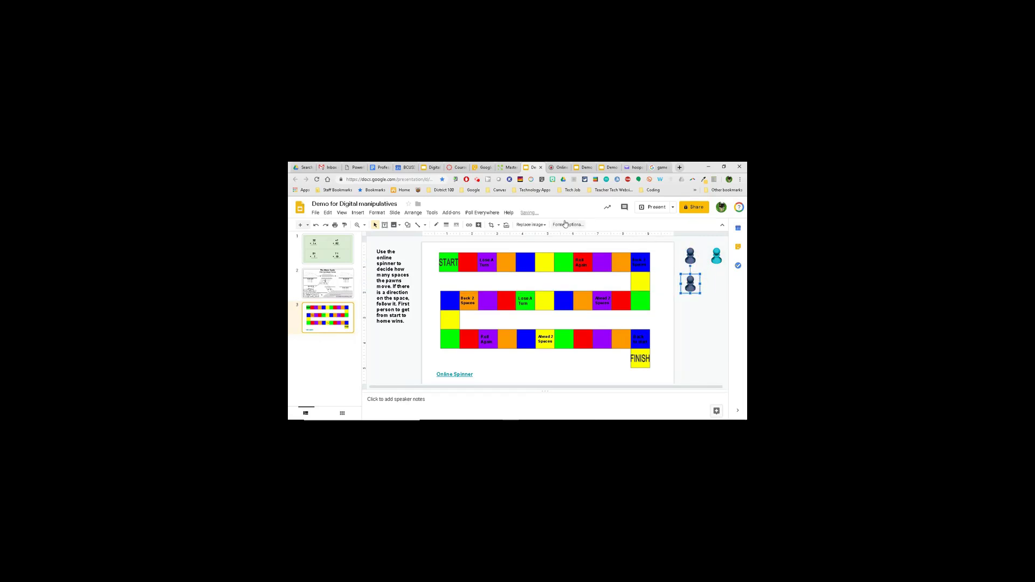
left_click(568, 224)
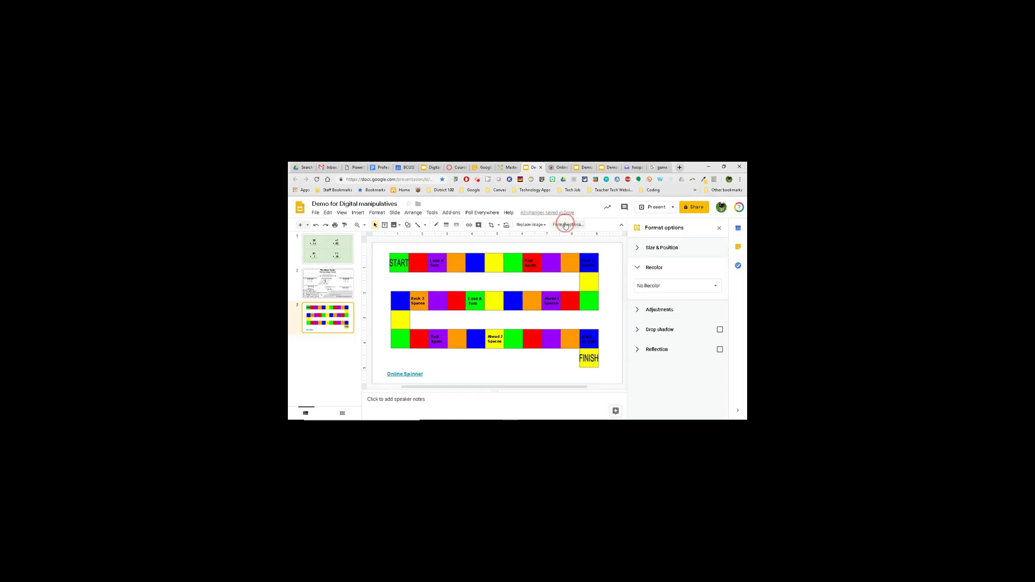
left_click(716, 286)
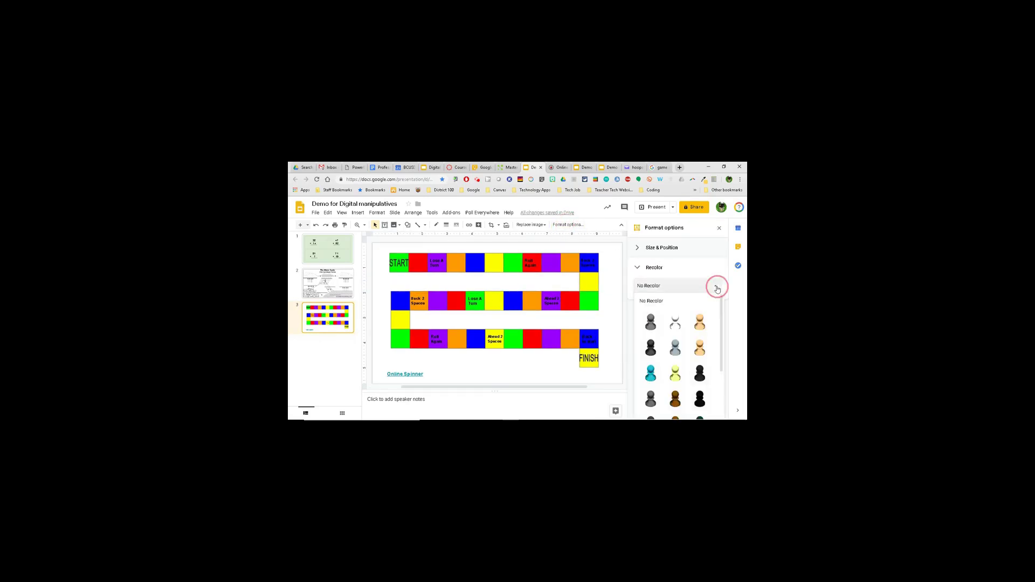
left_click(682, 378)
left_click(720, 229)
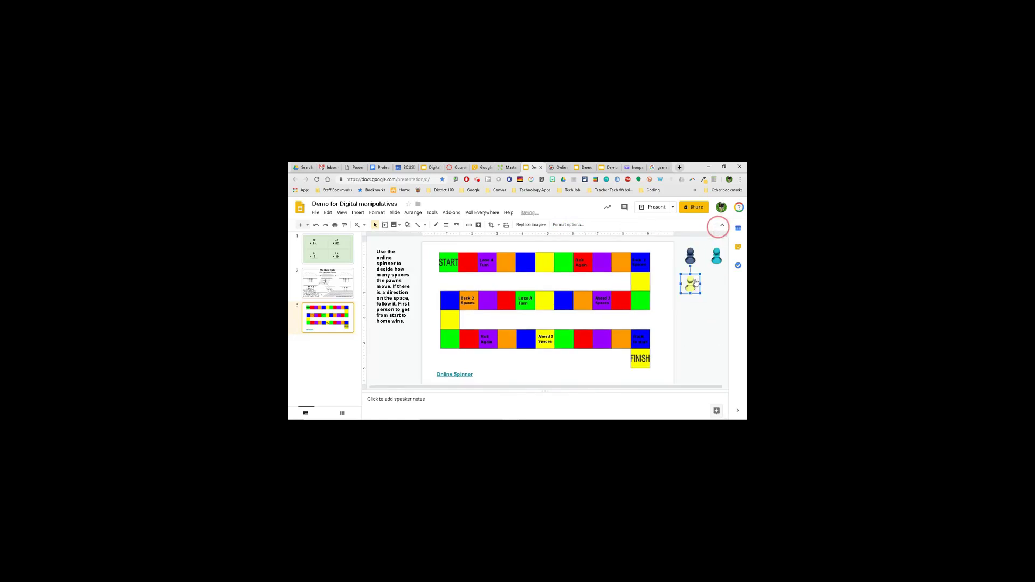
left_click(701, 317)
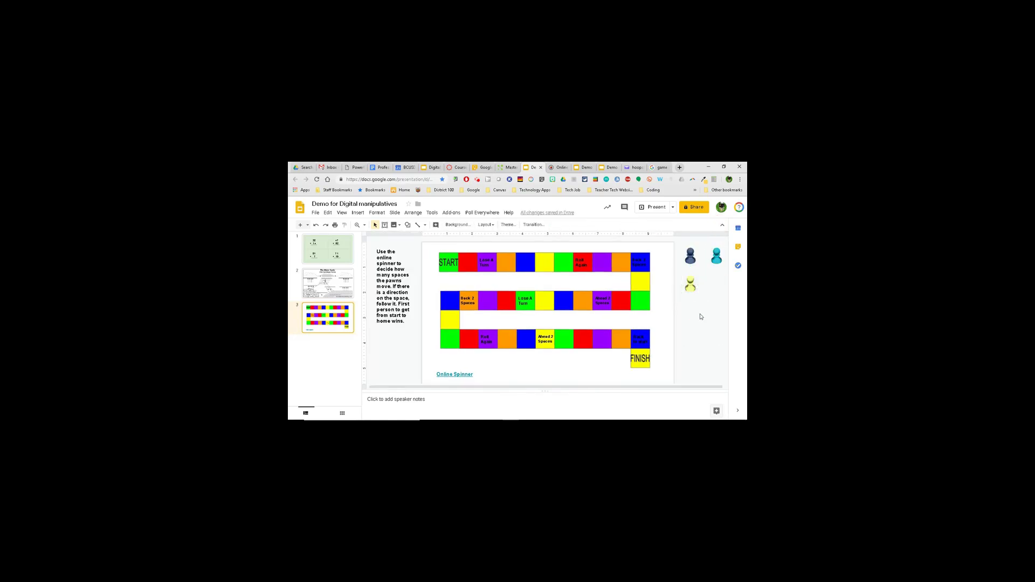